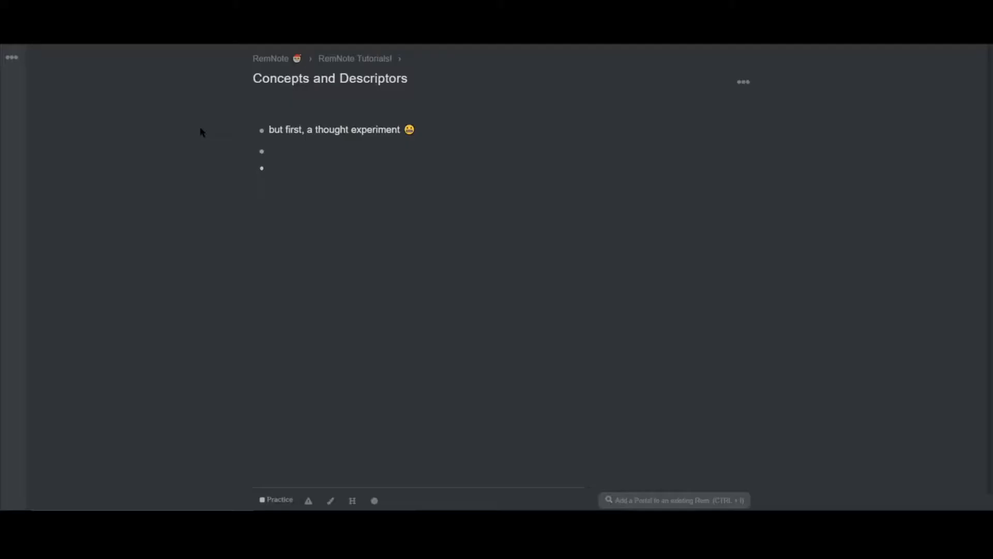
Step: Add a Hamburger bullet below the thought experiment line, with a nested bullet named "ingredients"
{"action": "type", "text": "Hamburger"}
{"action": "key", "text": "Return"}
{"action": "key", "text": "Tab"}
{"action": "type", "text": "ingredients"}
{"action": "key", "text": "Return"}
{"action": "key", "text": "Tab"}
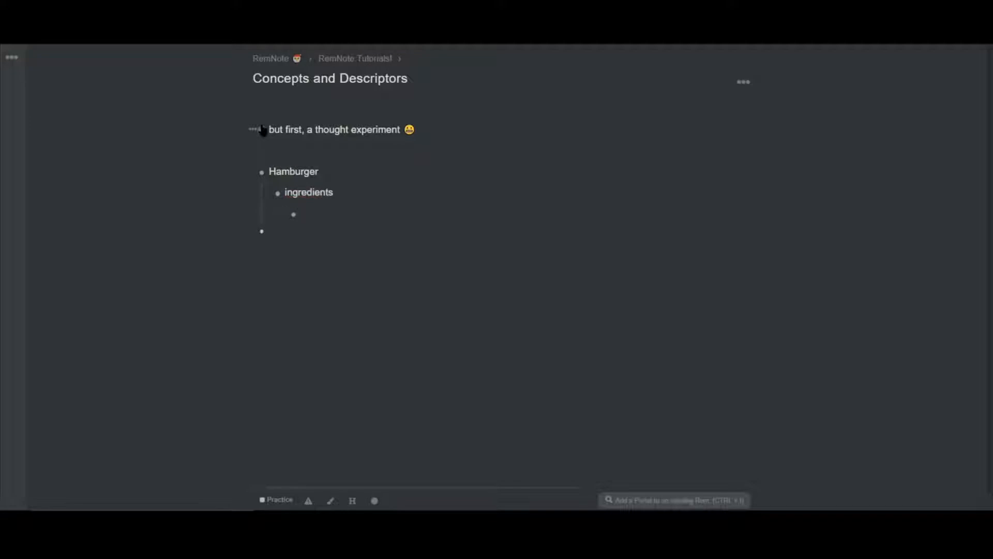
Step: List Buns, Patty and Tomato as nested bullets under ingredients
{"action": "type", "text": "Buns"}
{"action": "key", "text": "Return"}
{"action": "type", "text": "Patty"}
{"action": "key", "text": "Return"}
{"action": "type", "text": "Tomato"}
Step: Turn Hamburger into a concept with the definition "a tasty mouthwatering snack, the bane of the American Diet"
{"action": "key", "text": "Up"}
{"action": "key", "text": "Up"}
{"action": "key", "text": "Up"}
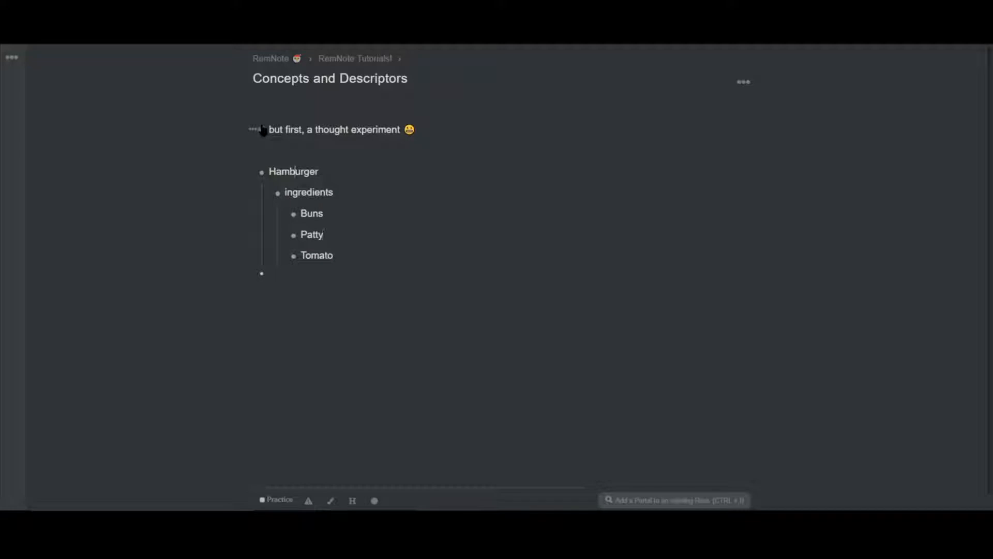
{"action": "key", "text": "Down"}
{"action": "key", "text": "Up"}
{"action": "key", "text": "ctrl+a"}
{"action": "key", "text": "End"}
{"action": "type", "text": ":: a tasty mo"}
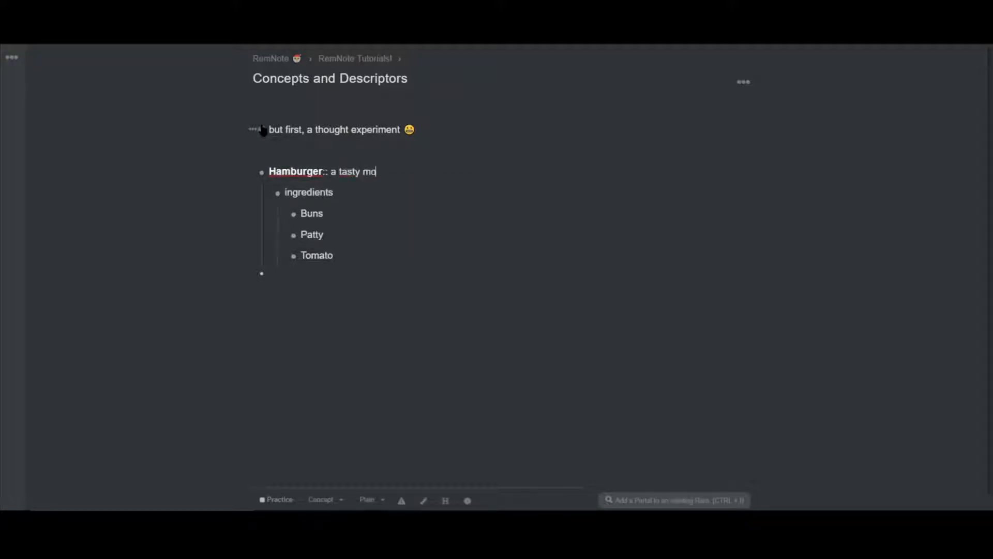
{"action": "type", "text": "uthwatering snack, the"}
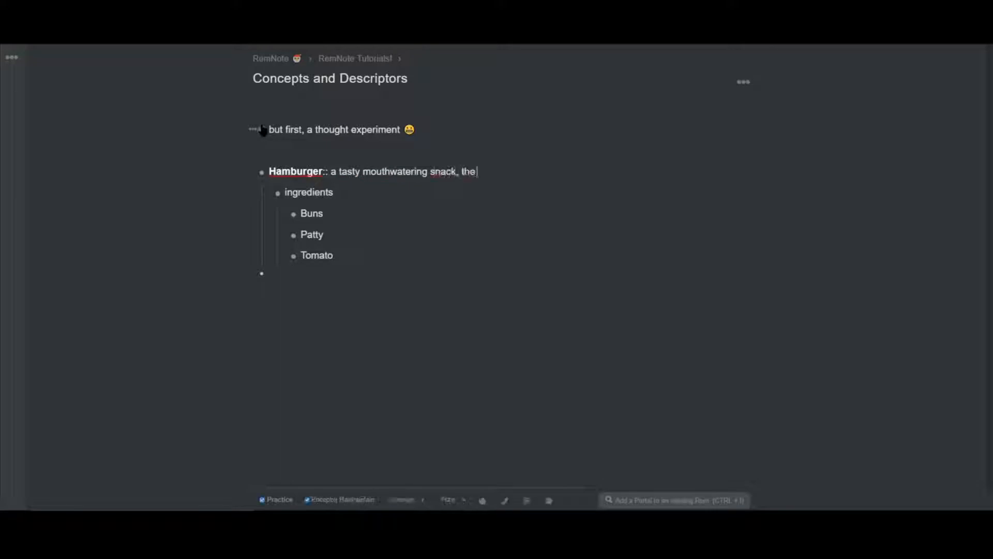
{"action": "type", "text": " bane of the American Diet"}
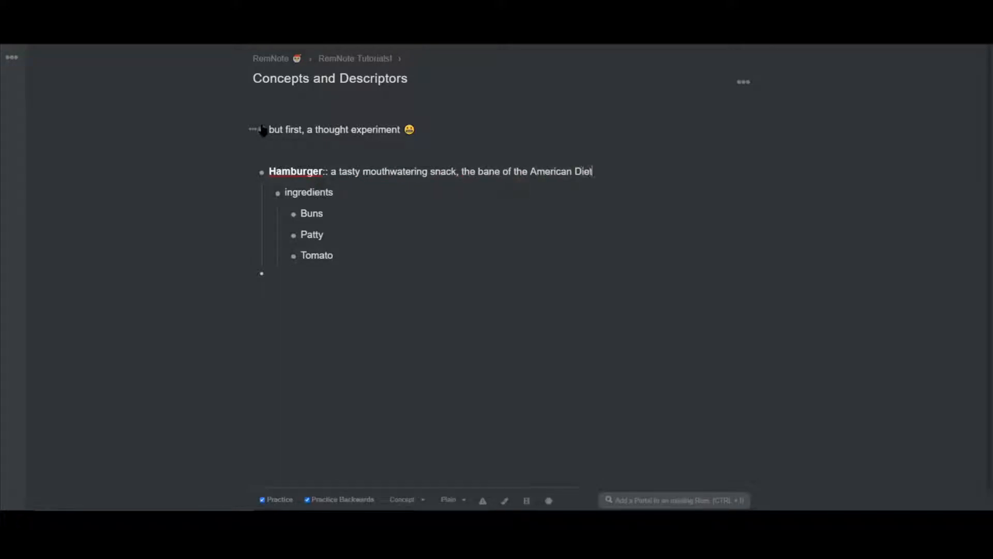
Step: Break Buns down into the nested bullets Grain, Water and Yeast
{"action": "key", "text": "Down"}
{"action": "key", "text": "Down"}
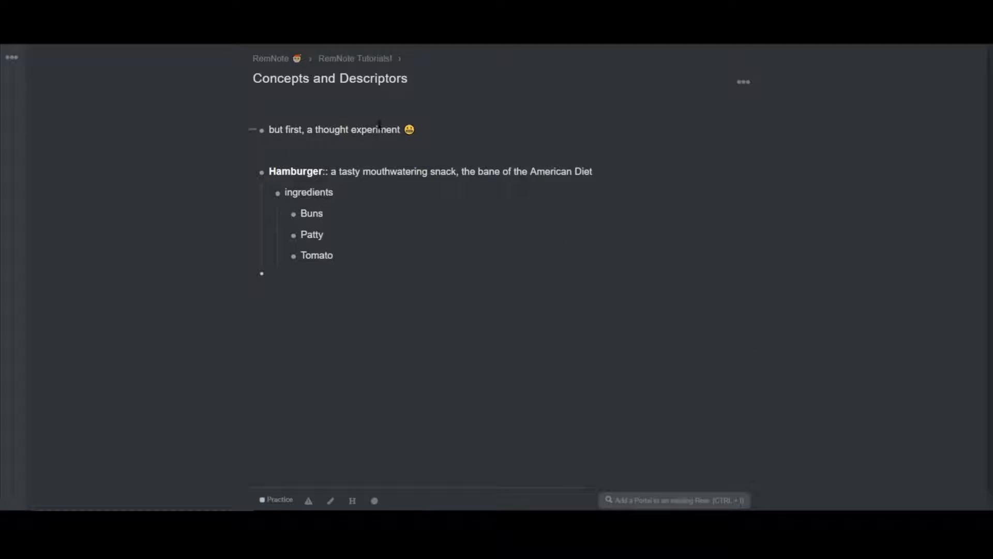
{"action": "key", "text": "Return"}
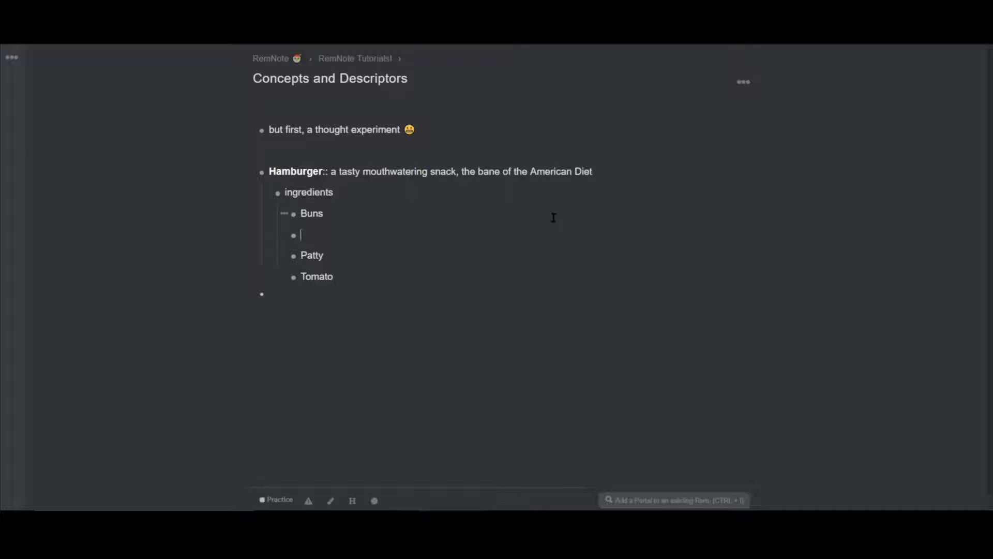
{"action": "key", "text": "Tab"}
{"action": "type", "text": "Grain"}
{"action": "key", "text": "Return"}
{"action": "type", "text": "Water"}
{"action": "key", "text": "Return"}
{"action": "type", "text": "Yeast"}
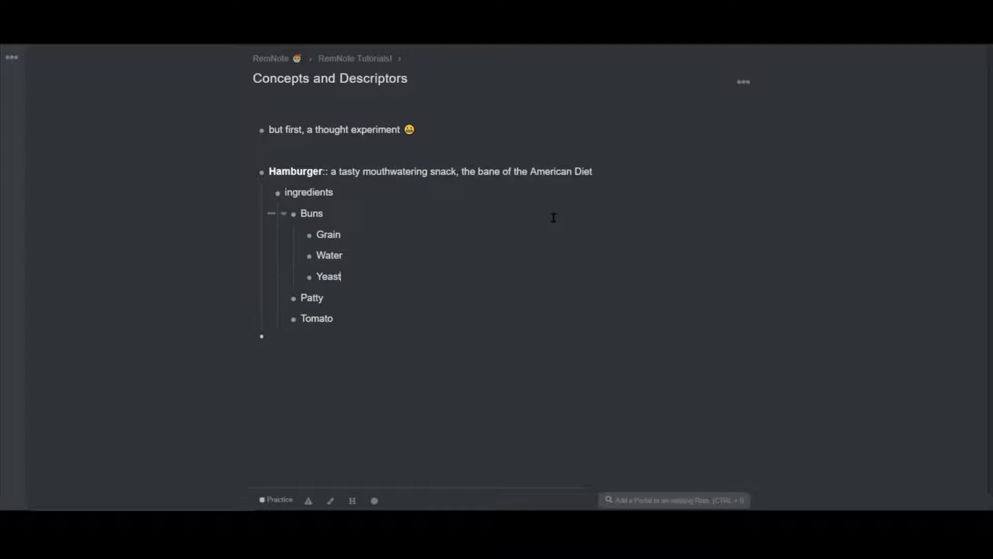
Step: Add descriptors under Tomato: taste "sweet, tangy, tart", color "red" and food group "Vegetable"
{"action": "left_click", "coordinate": [353, 313]}
{"action": "key", "text": "Return"}
{"action": "key", "text": "Tab"}
{"action": "type", "text": "taste ::"}
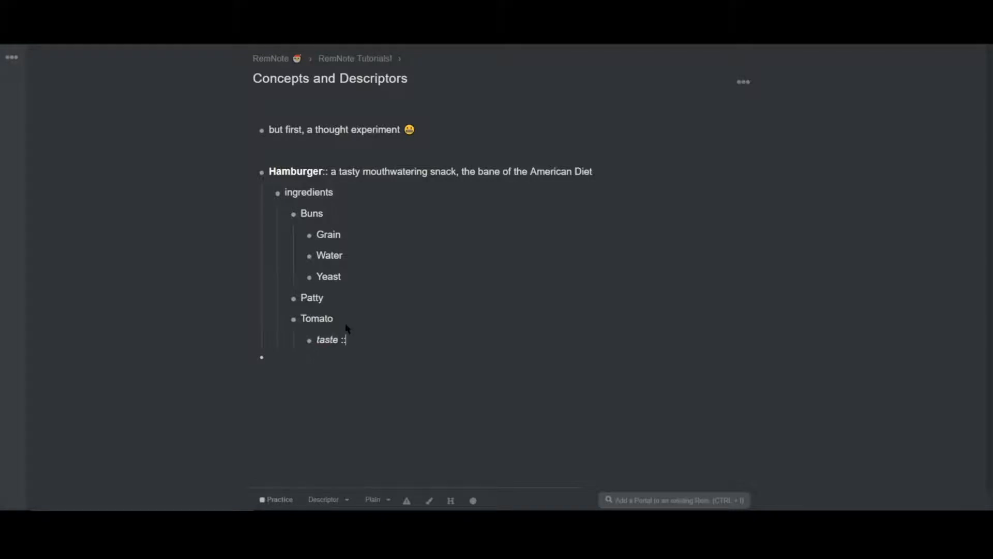
{"action": "type", "text": "sweet, tangy, tart"}
{"action": "key", "text": "Return"}
{"action": "type", "text": "co"}
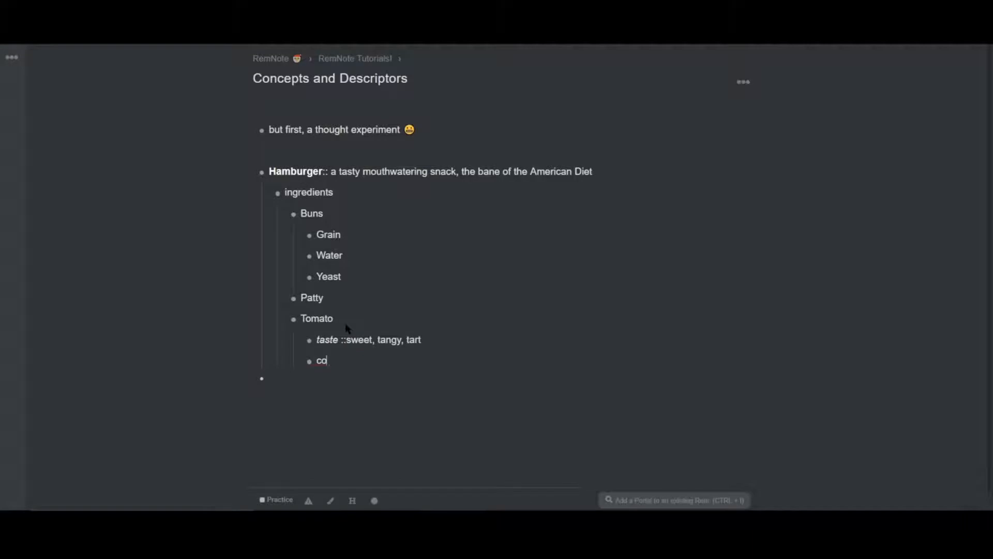
{"action": "type", "text": "lor:: red"}
{"action": "key", "text": "Return"}
{"action": "type", "text": "food group::"}
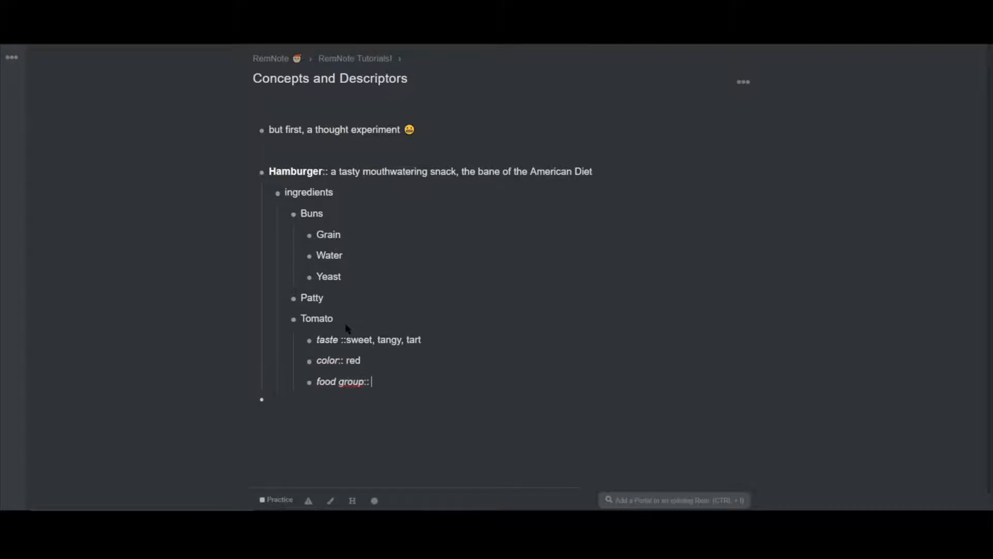
{"action": "type", "text": " Vegetable"}
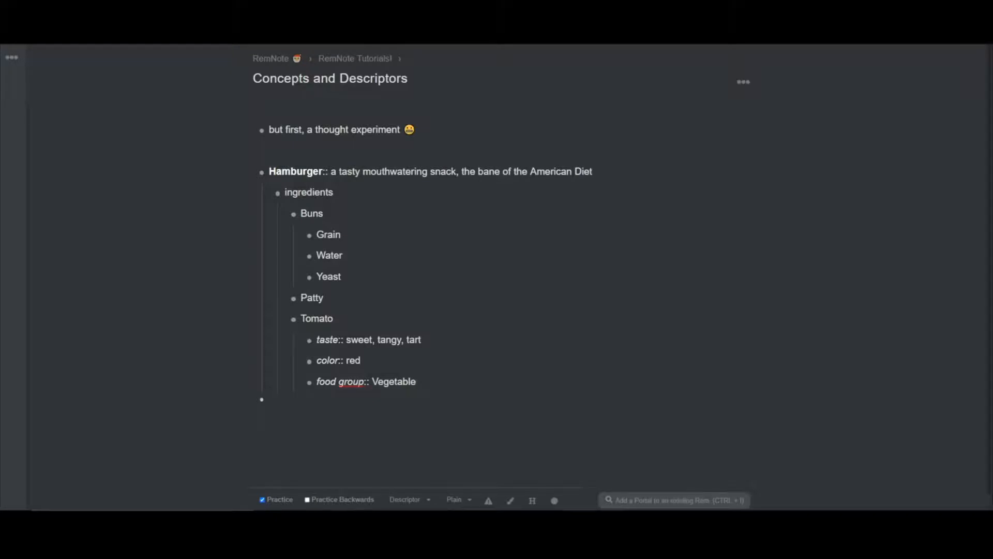
{"action": "left_click", "coordinate": [334, 318]}
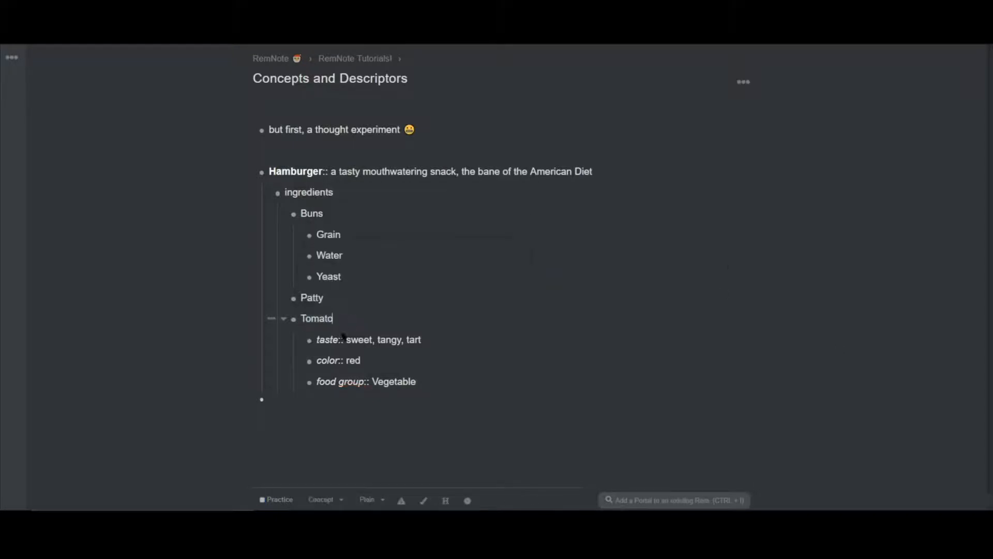
{"action": "left_click_drag", "start_coordinate": [318, 341], "coordinate": [349, 331]}
{"action": "left_click", "coordinate": [306, 319]}
Step: Below the hamburger outline, add the top-level note "1. Allows us to make very focused flashcards!"
{"action": "left_click", "coordinate": [406, 423]}
{"action": "key", "text": "Return"}
{"action": "type", "text": "1."}
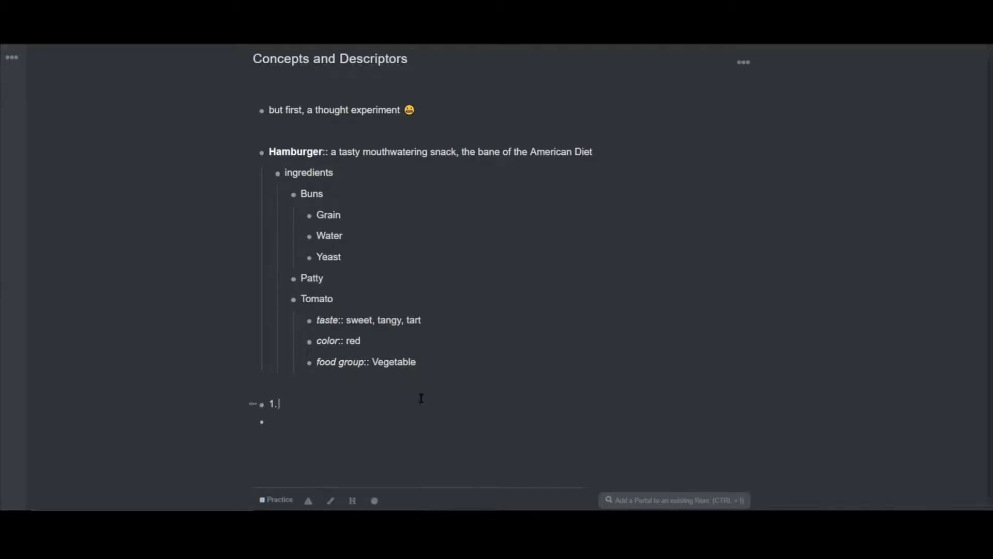
{"action": "type", "text": " Allows us to make very"}
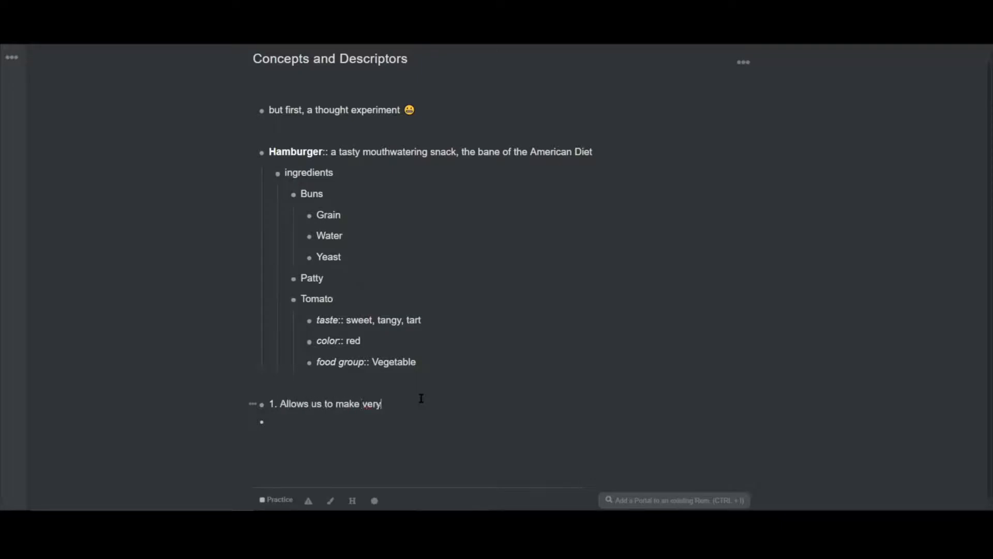
{"action": "type", "text": " focused flashcards!"}
{"action": "key", "text": "Return"}
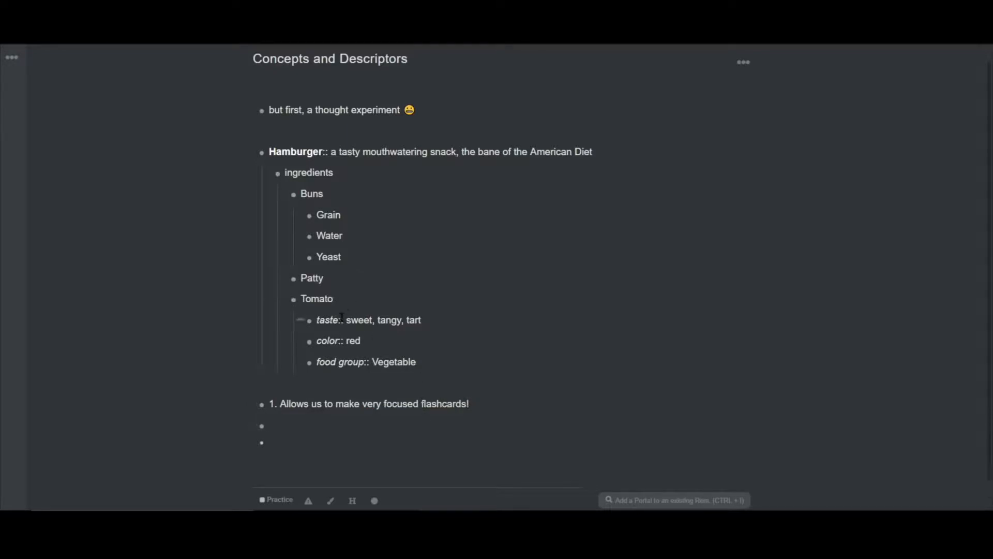
Step: Check the flashcard practice settings of the taste and color descriptors and the Hamburger concept
{"action": "left_click", "coordinate": [341, 318]}
{"action": "mouse_move", "coordinate": [284, 502]}
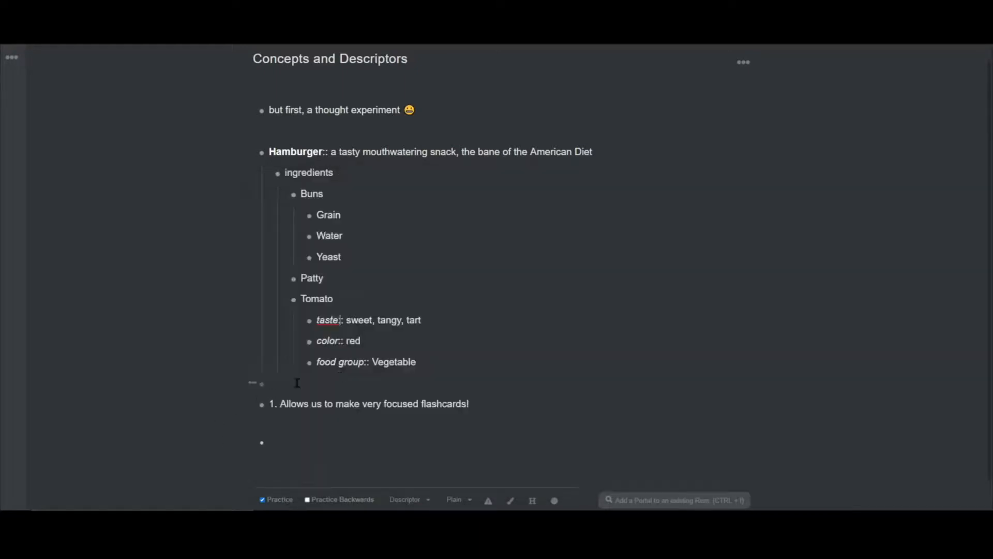
{"action": "left_click", "coordinate": [353, 339]}
{"action": "left_click", "coordinate": [309, 152]}
{"action": "mouse_move", "coordinate": [267, 500]}
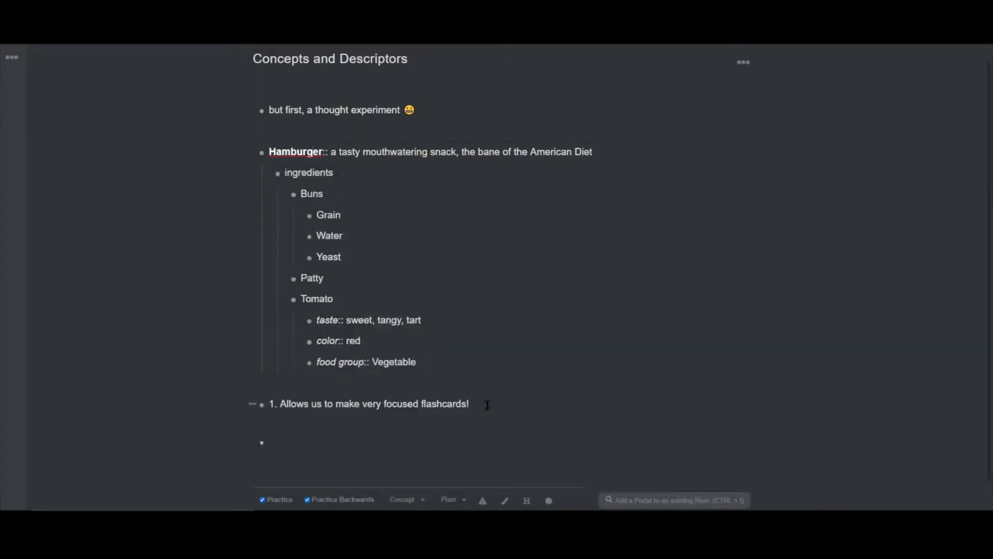
Step: Add the note "2. Understand complex ideas at very basic parts" below the first numbered note
{"action": "left_click", "coordinate": [488, 404]}
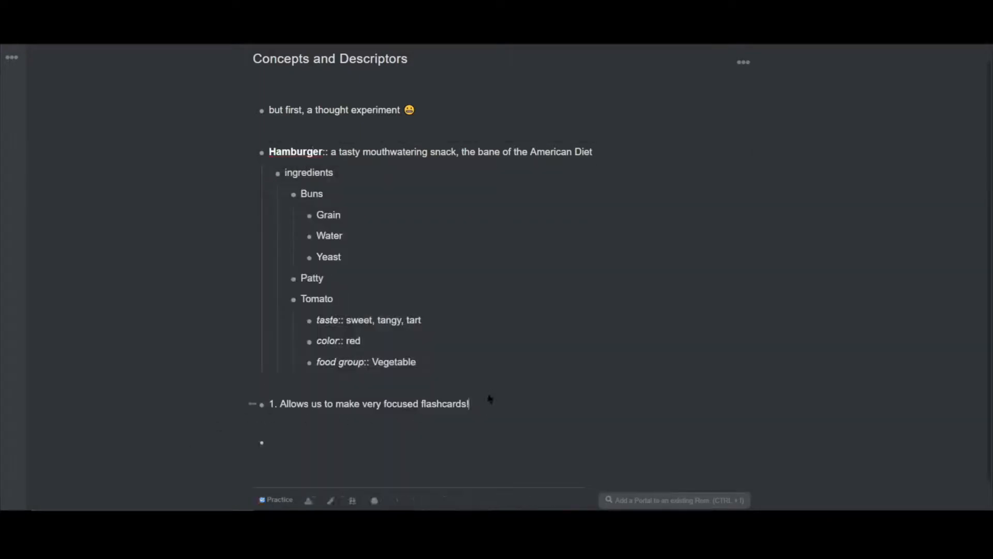
{"action": "key", "text": "Return"}
{"action": "type", "text": "2. Understand complex id"}
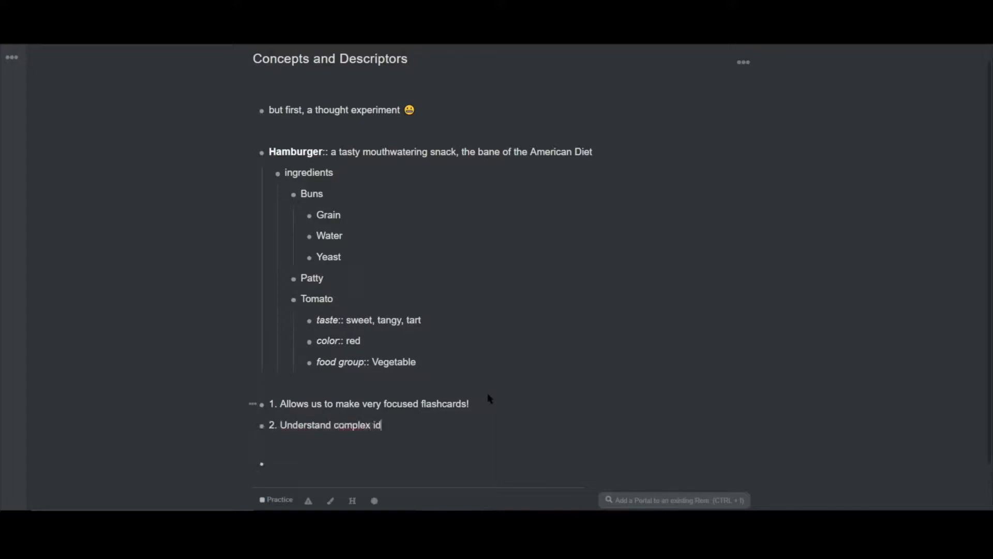
{"action": "type", "text": "eas at very basic parts"}
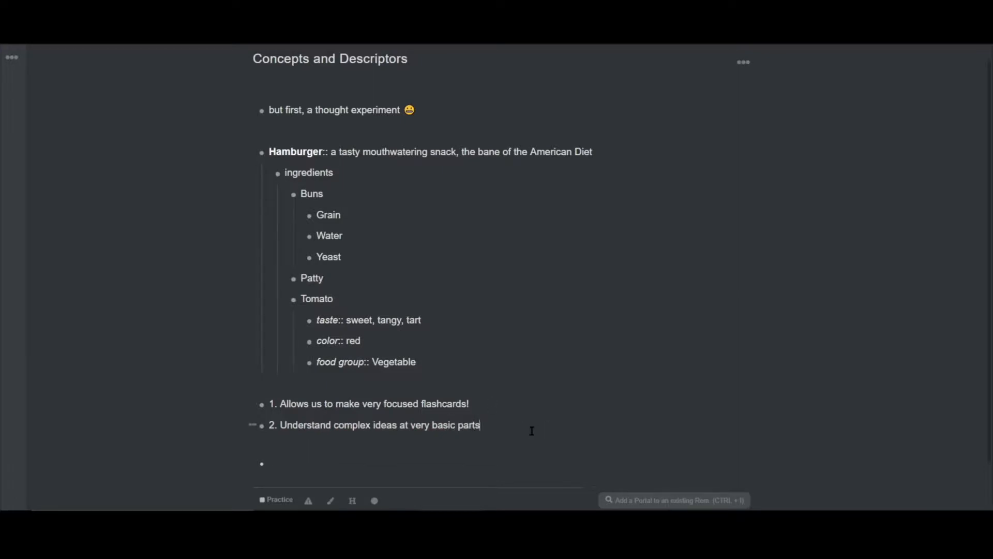
{"action": "key", "text": "Return"}
{"action": "key", "text": "BackSpace"}
{"action": "scroll", "coordinate": [769, 307], "scroll_direction": "up", "scroll_amount": 1}
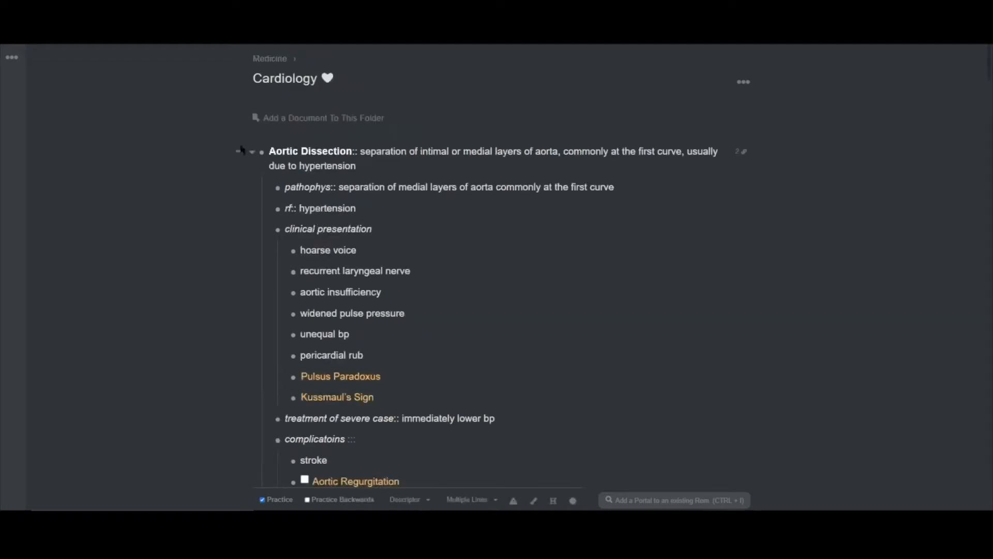
Step: Look through the Cardiology, Big-O Notation and "Building Machines That Learn and Think Like People" notes for examples of concepts and descriptors
{"action": "scroll", "coordinate": [385, 241], "scroll_direction": "down", "scroll_amount": 2}
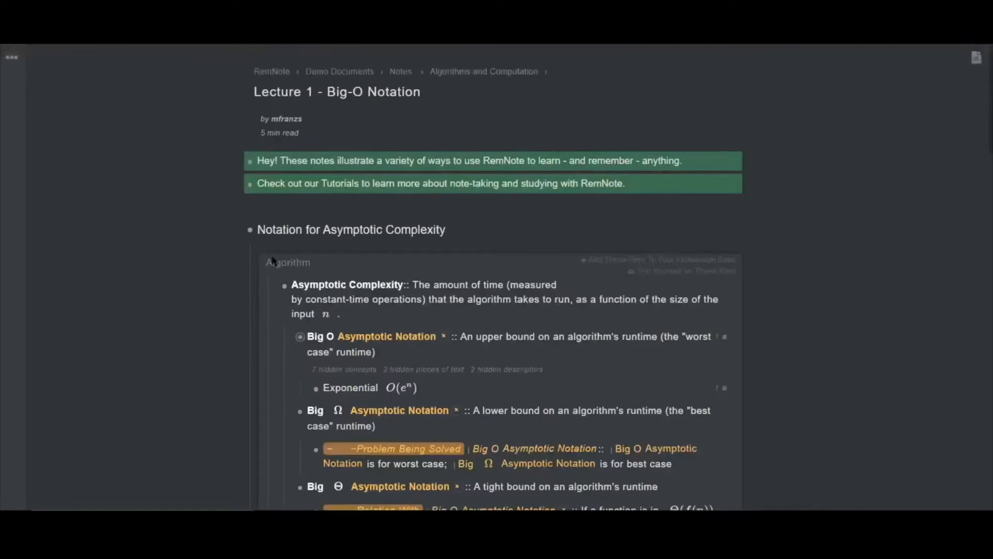
{"action": "scroll", "coordinate": [494, 279], "scroll_direction": "down", "scroll_amount": 3}
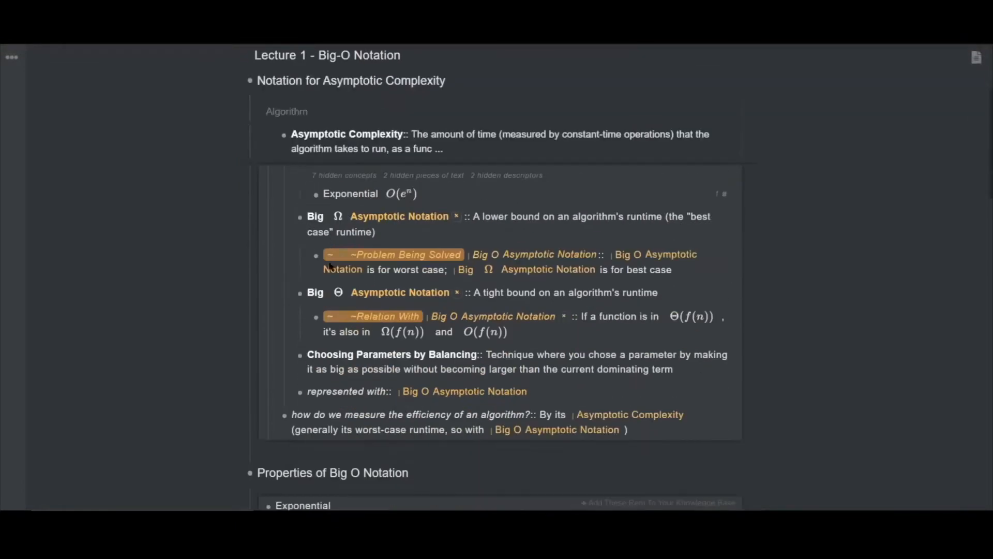
{"action": "mouse_move", "coordinate": [325, 277]}
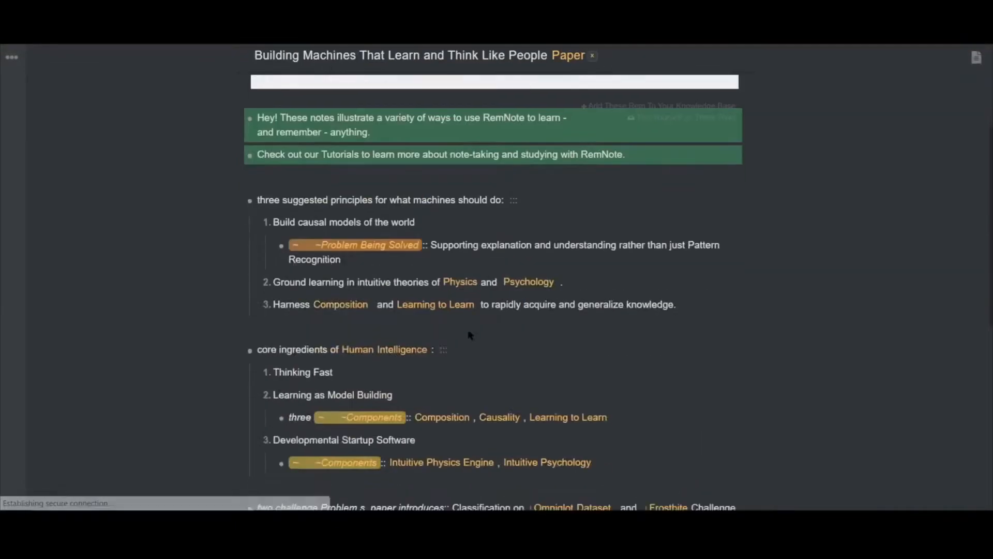
{"action": "scroll", "coordinate": [465, 333], "scroll_direction": "down", "scroll_amount": 8}
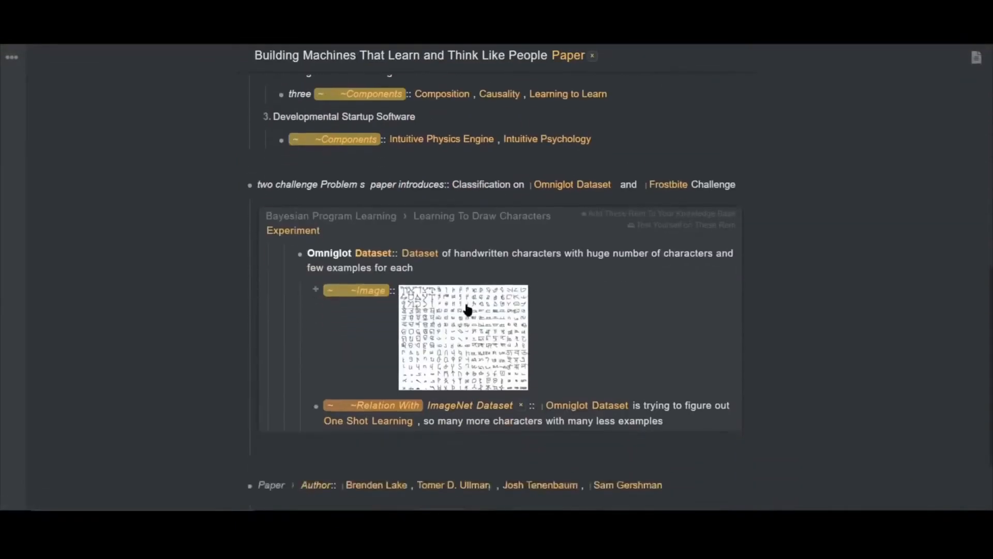
{"action": "scroll", "coordinate": [483, 309], "scroll_direction": "up", "scroll_amount": 8}
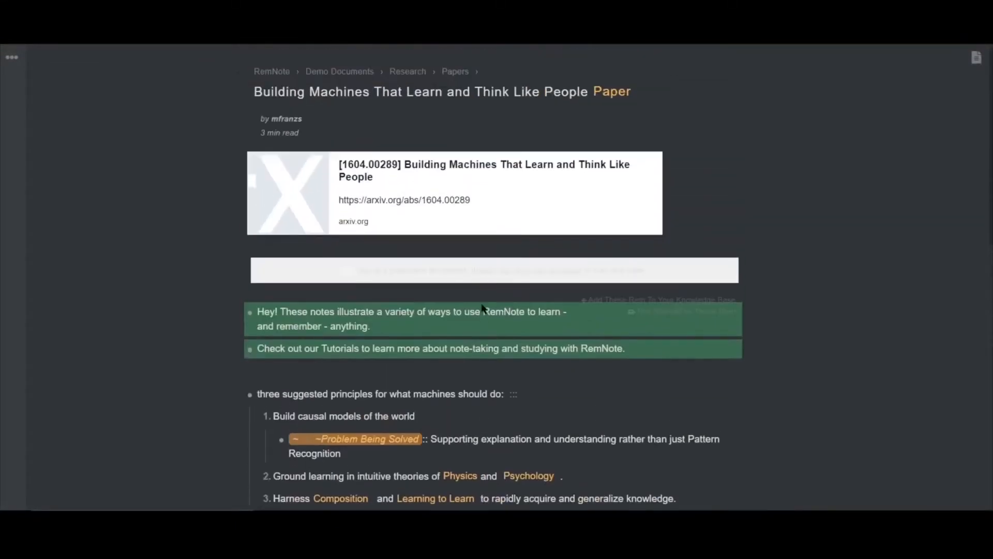
{"action": "scroll", "coordinate": [481, 309], "scroll_direction": "down", "scroll_amount": 5}
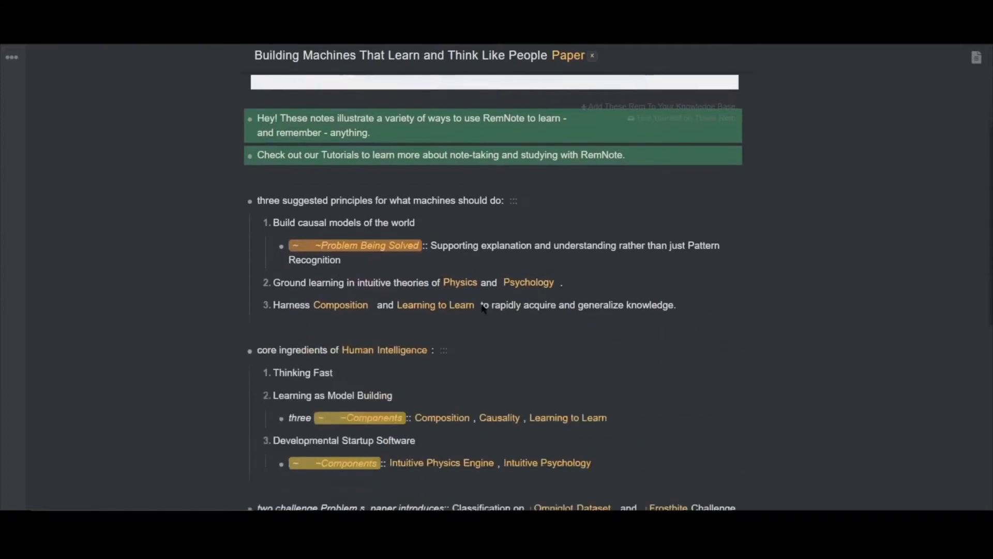